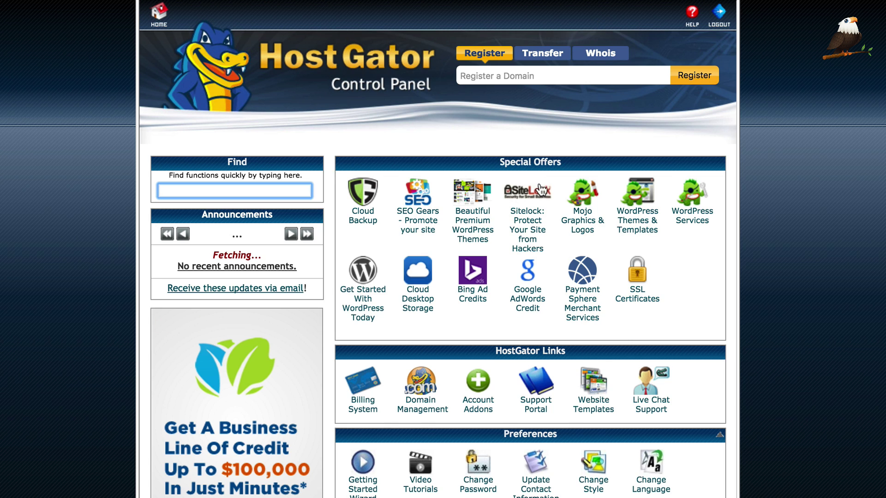
Scroll the cPanel home page down to the Files section showing the FTP Accounts icon
scroll(538, 185, "down", 8)
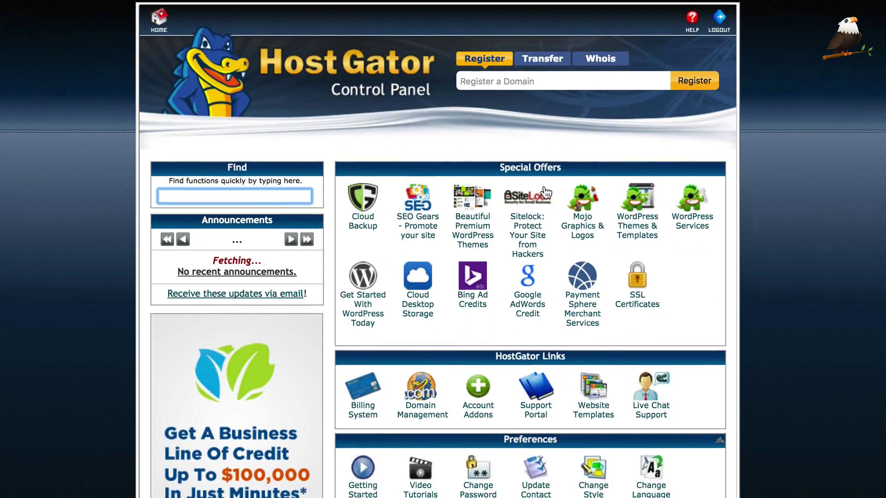
scroll(531, 193, "down", 20)
scroll(529, 192, "down", 15)
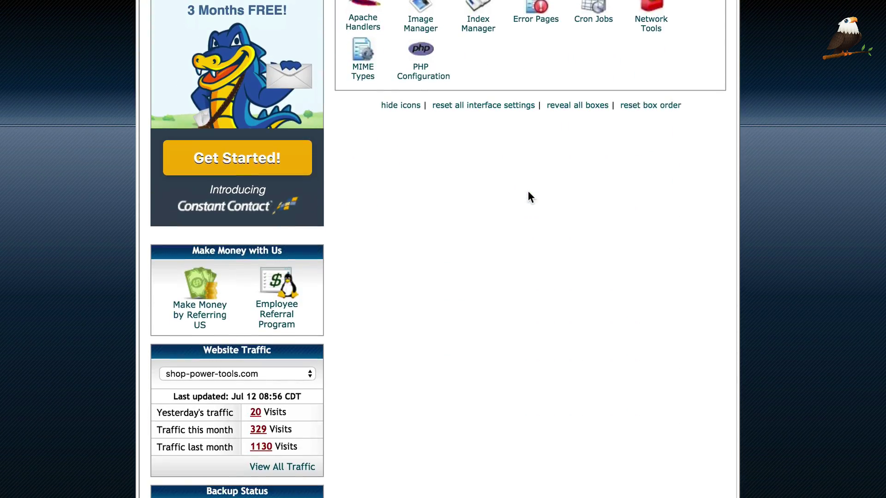
scroll(540, 178, "down", 8)
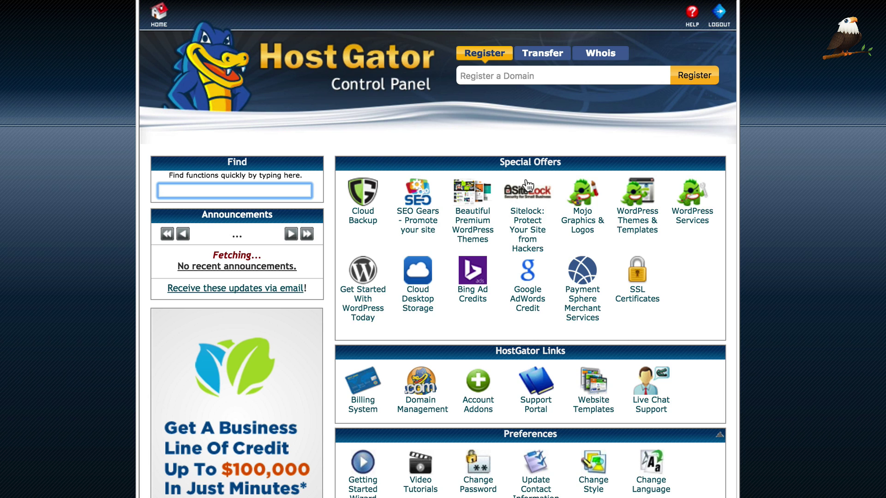
scroll(551, 184, "down", 20)
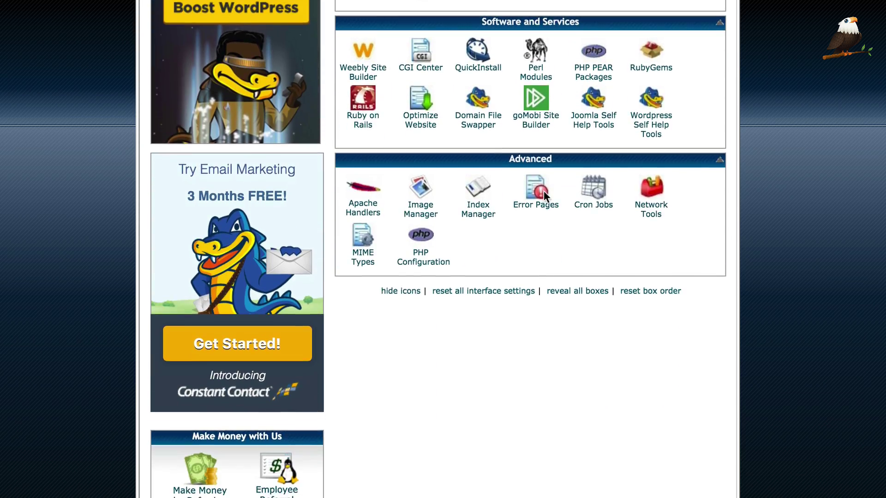
scroll(539, 200, "up", 15)
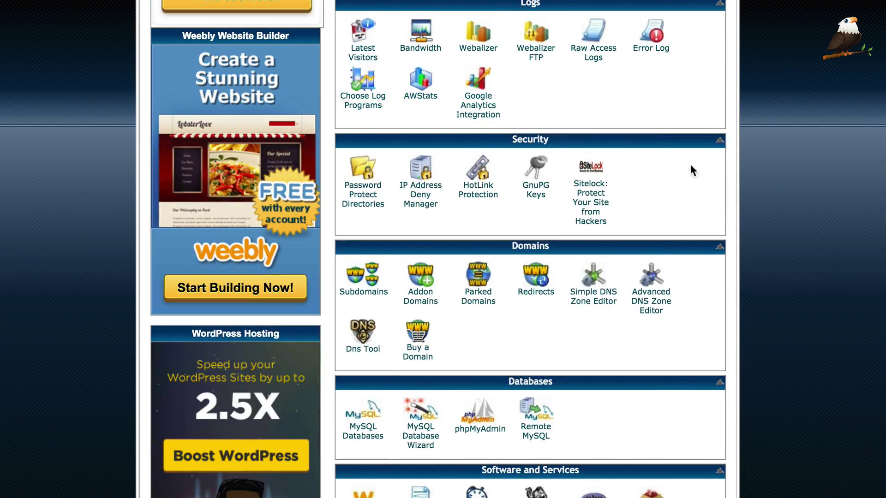
scroll(615, 228, "up", 4)
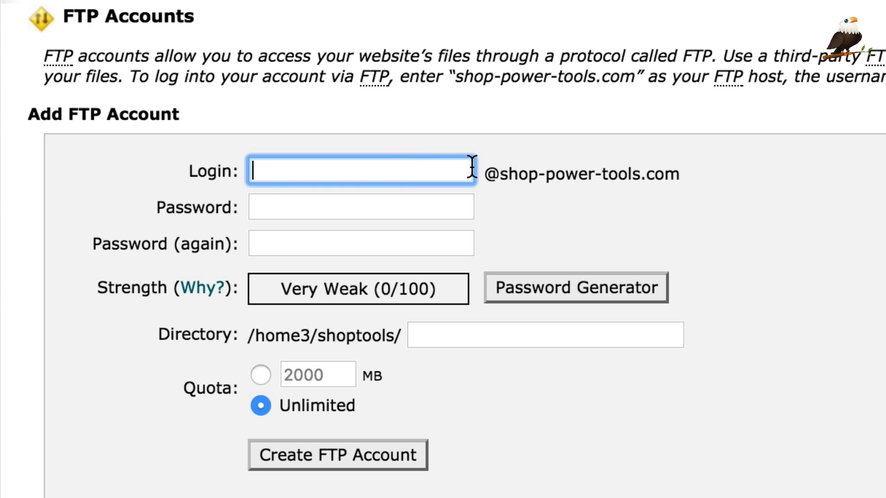
Enter the new FTP account's login and type its password in both password fields
type("whatever")
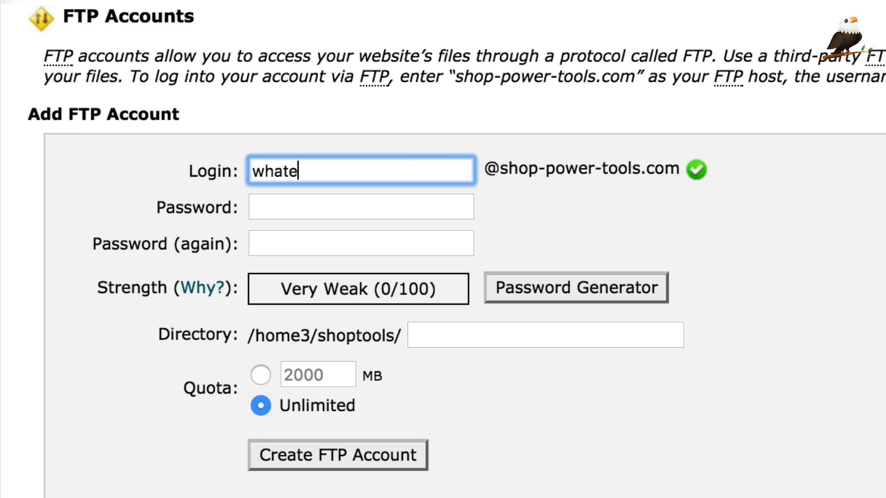
left_click(360, 207)
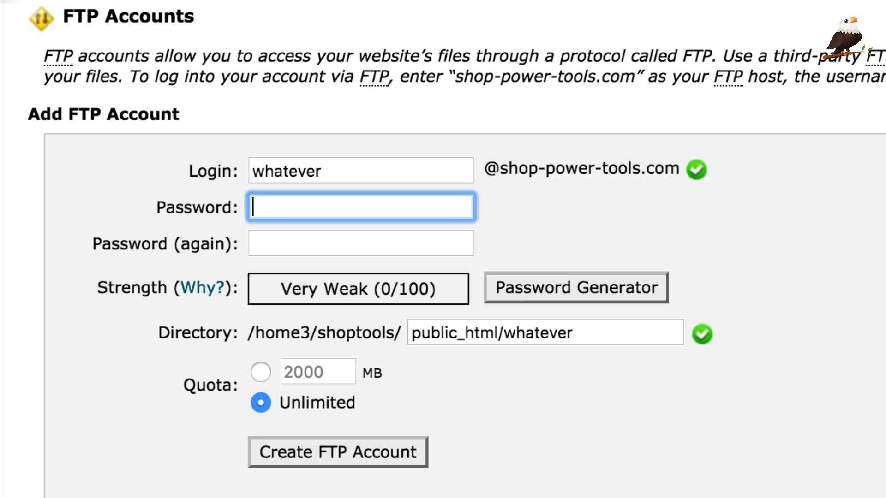
type("••••••••••")
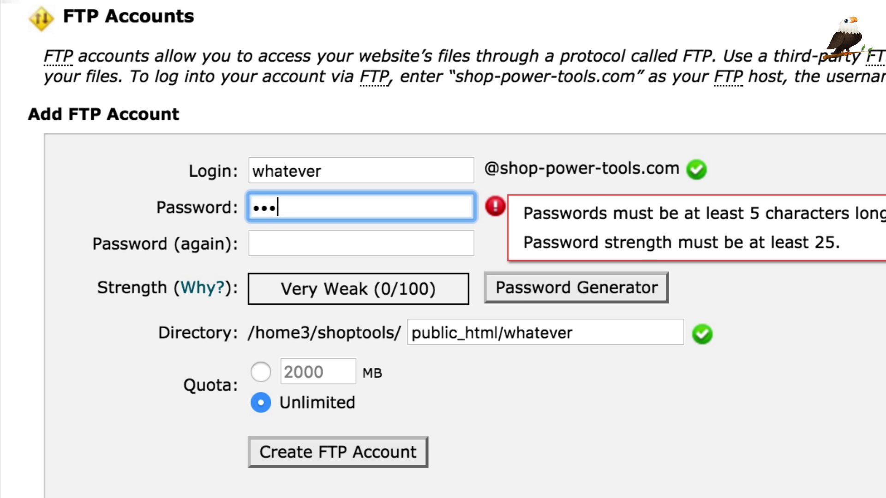
key("Tab")
type("•••••••••")
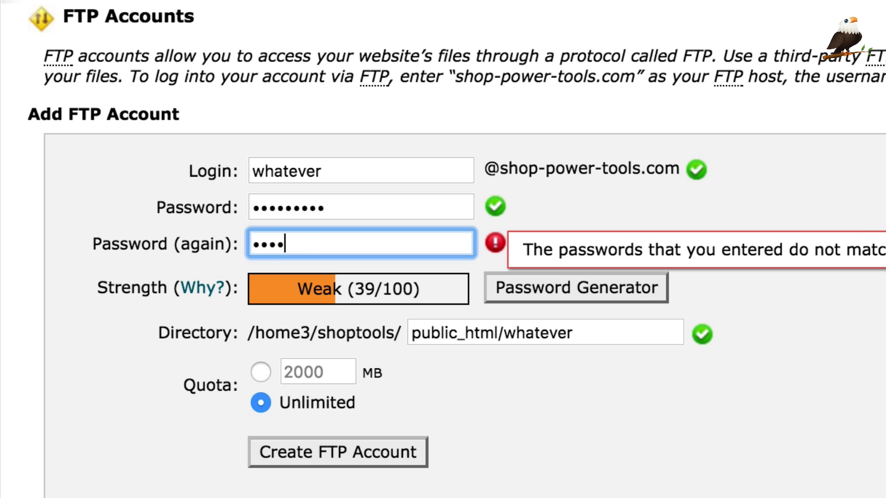
Set the account's directory to public_html and create the FTP account
key("Tab")
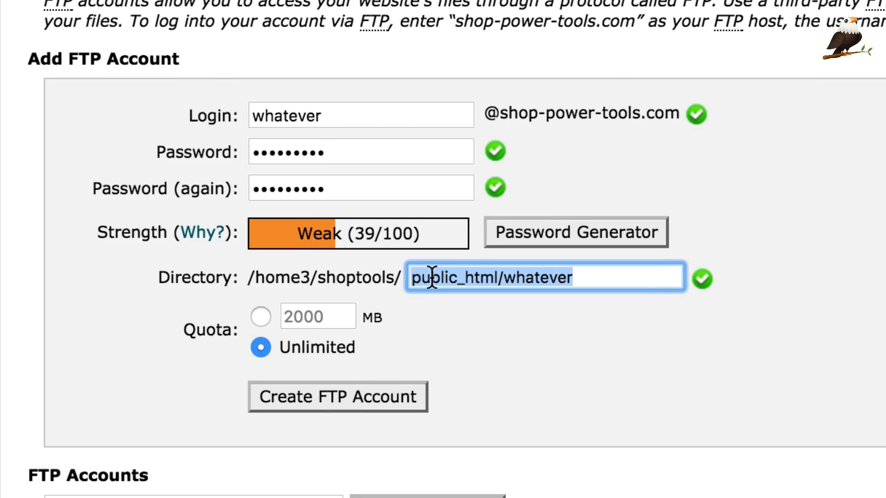
left_click(593, 278)
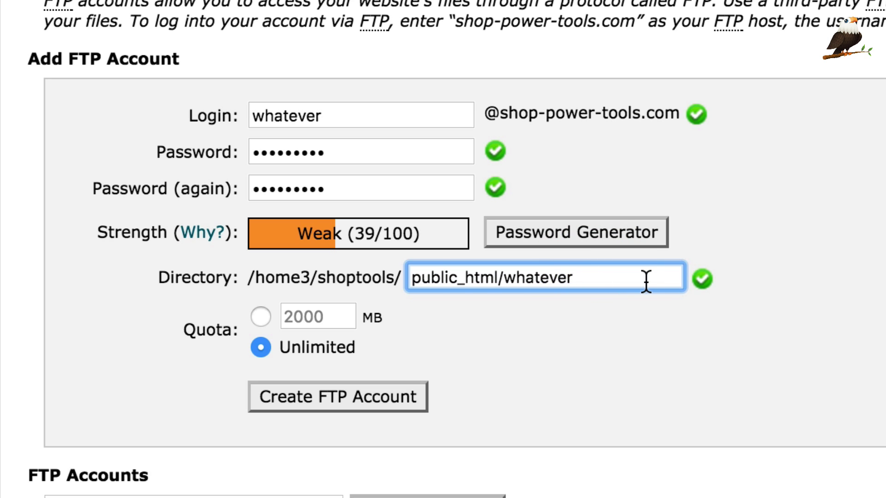
key("BackSpace")
key("BackSpace")
key("BackSpace")
key("BackSpace")
key("BackSpace")
key("BackSpace")
key("BackSpace")
key("BackSpace")
key("BackSpace")
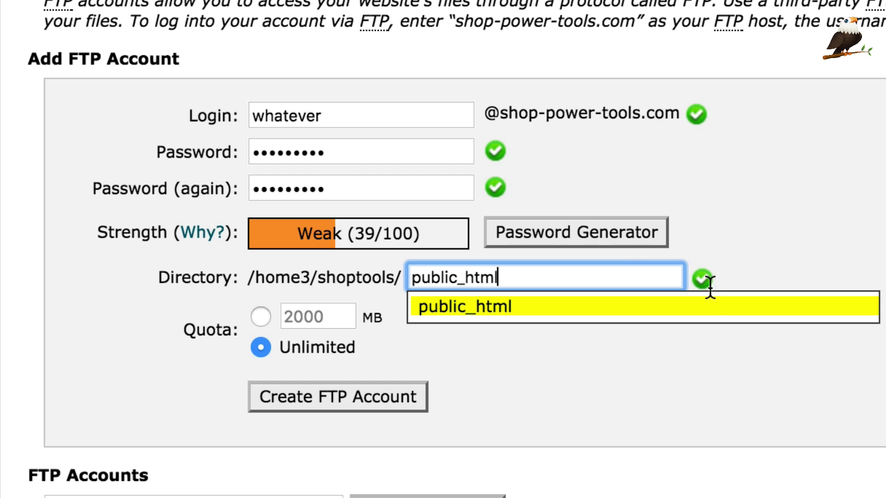
left_click(588, 304)
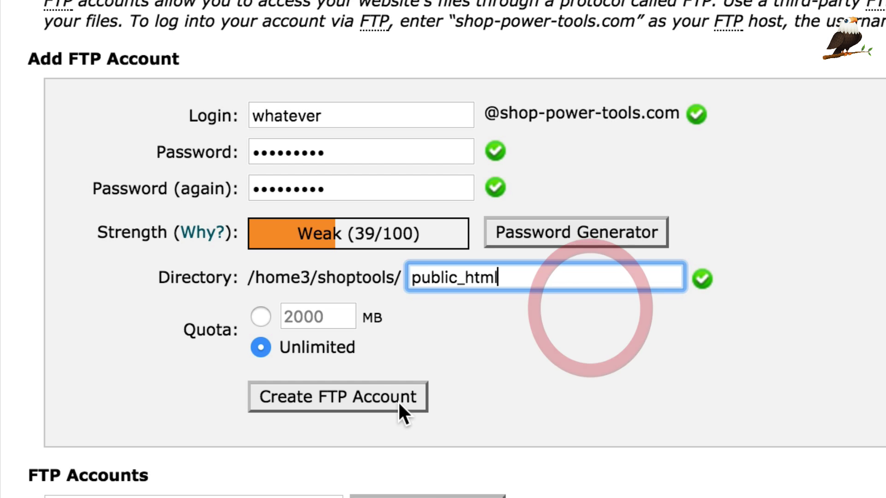
left_click(360, 402)
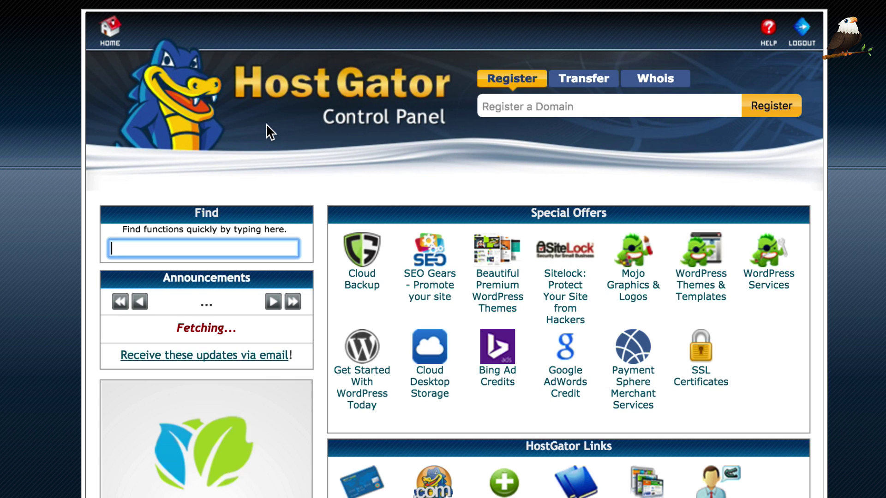
Scroll the home page statistics to confirm FTP Accounts reads 2 / UNLIMITED
scroll(268, 139, "down", 20)
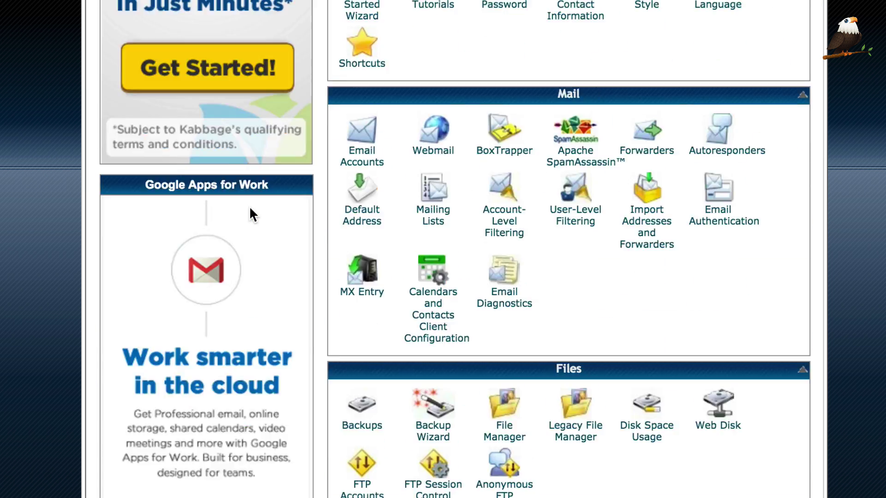
scroll(430, 208, "down", 15)
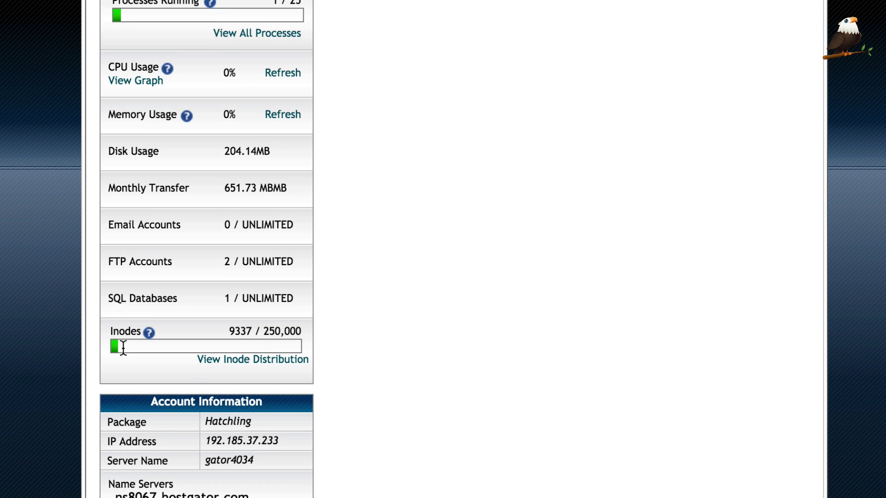
scroll(205, 426, "down", 5)
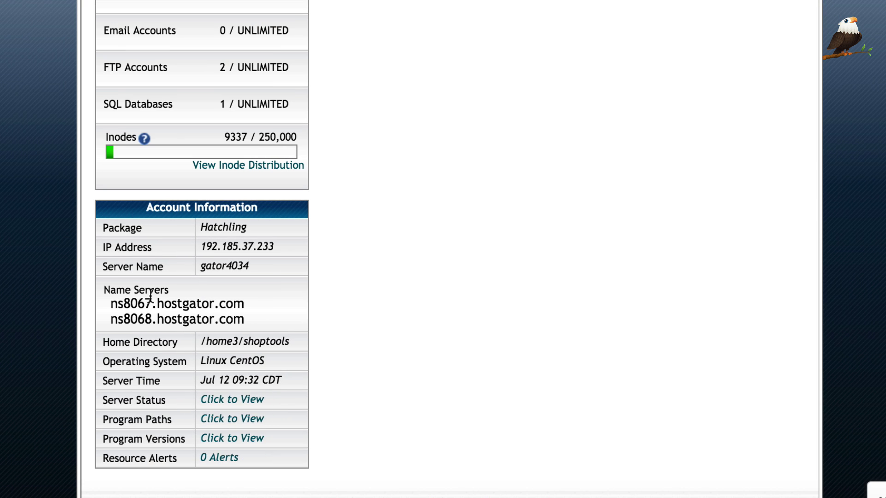
scroll(186, 283, "up", 8)
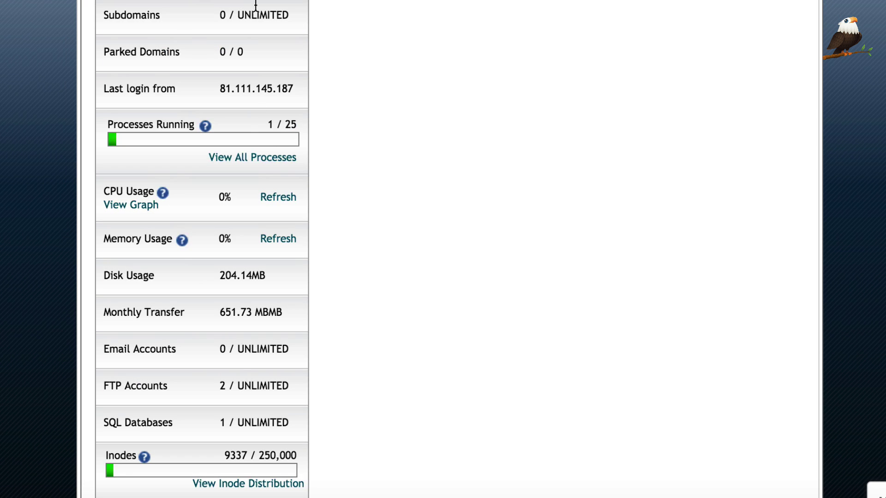
scroll(249, 115, "down", 7)
scroll(247, 115, "up", 5)
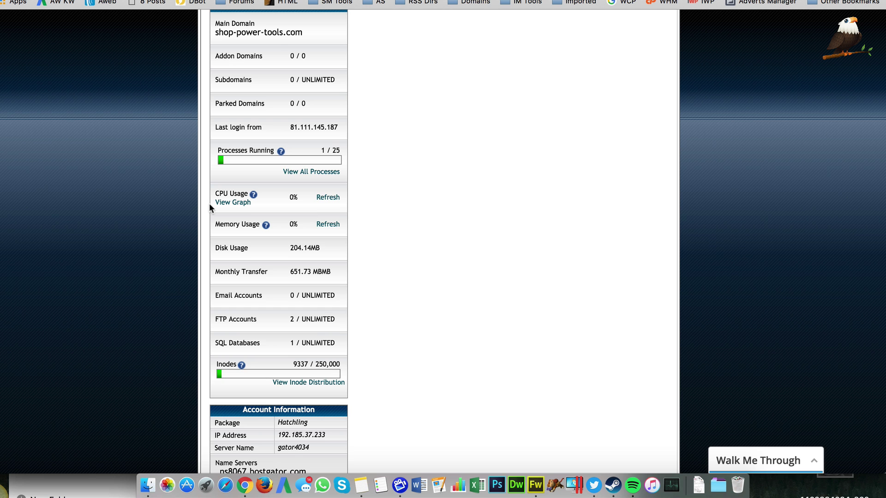
Launch Fetch from the Dock to get its New Connection window
left_click(558, 486)
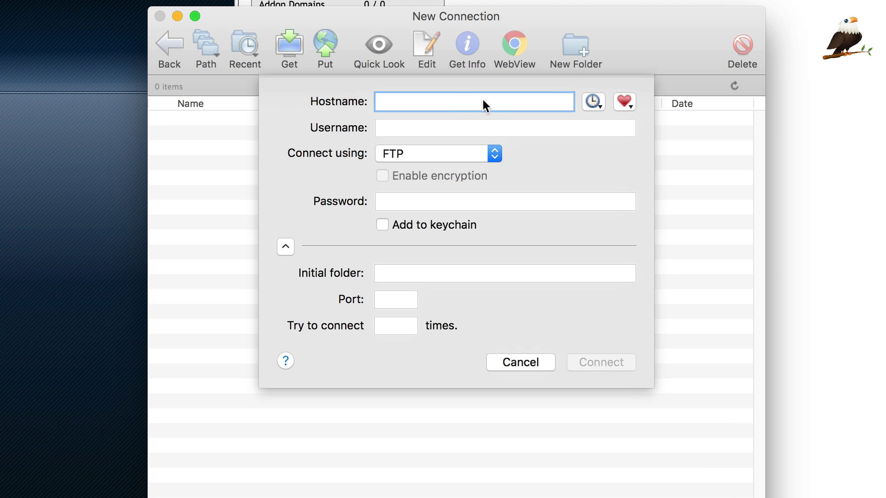
Enter hostname shop-power-tools.com and the account's full username in the New Connection sheet
type("shop-power")
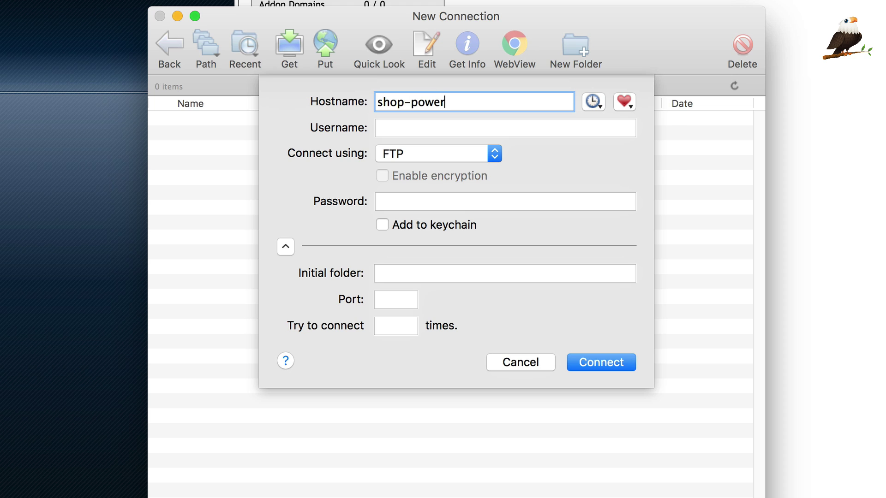
type("-tools.com")
key("Tab")
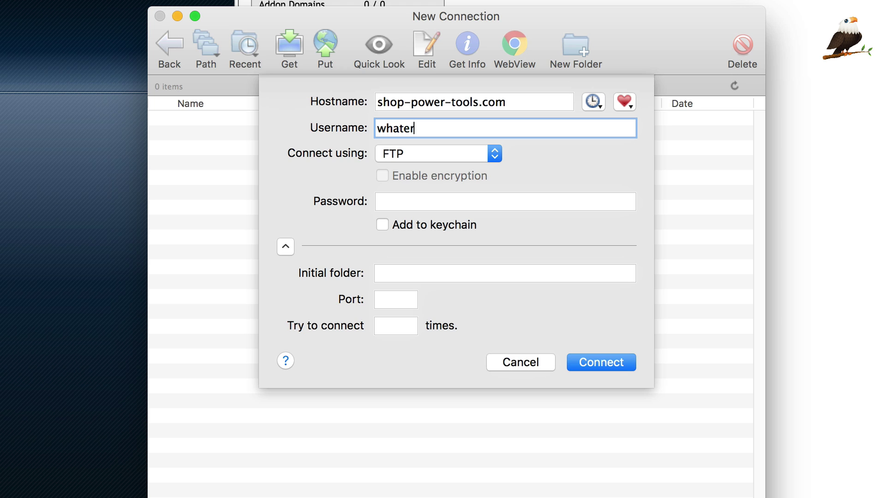
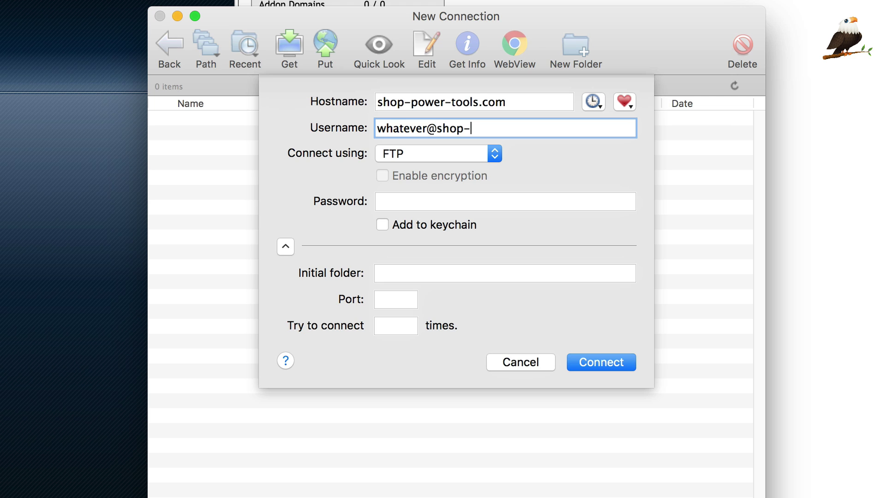
Enter the FTP account password and connect to the server
key("Tab")
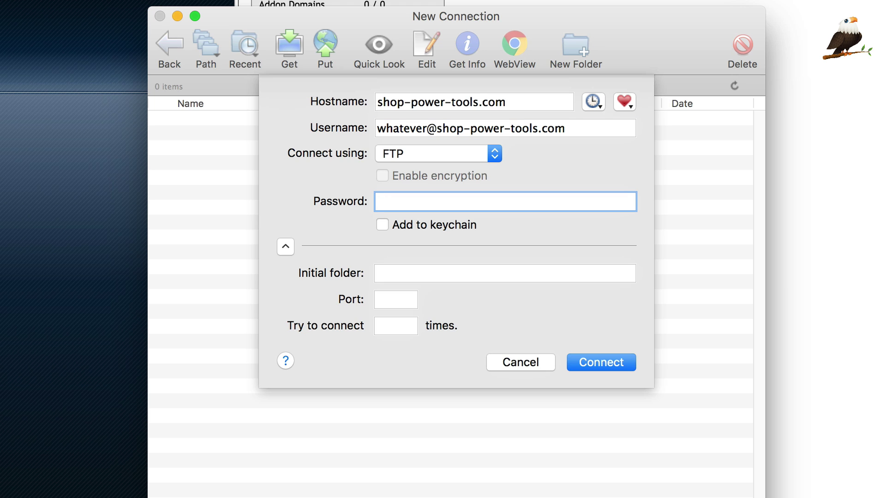
type("•••••••••")
key("Tab")
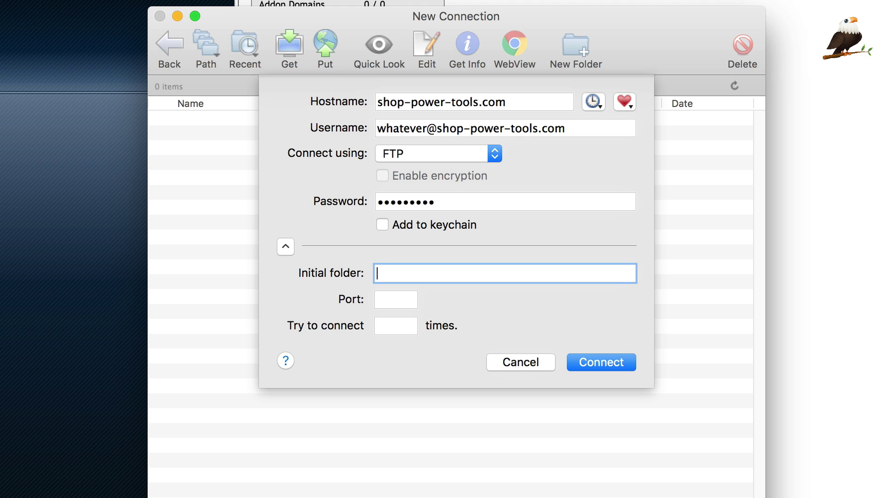
left_click(597, 363)
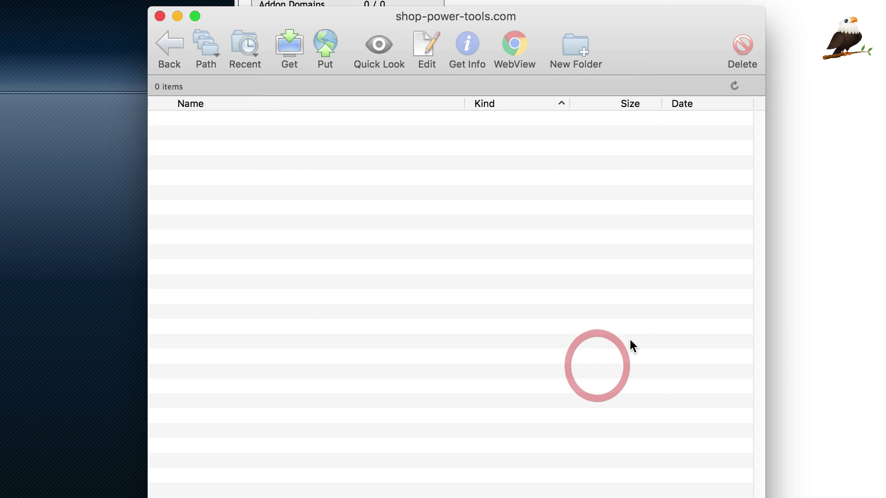